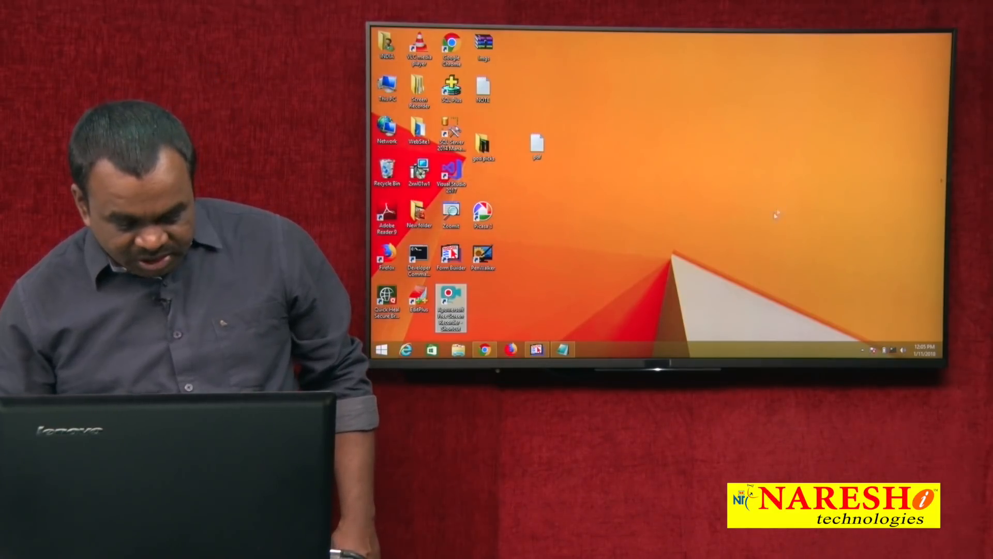
Restore the Form Builder window from the Windows taskbar
{"action": "left_click", "coordinate": [544, 348]}
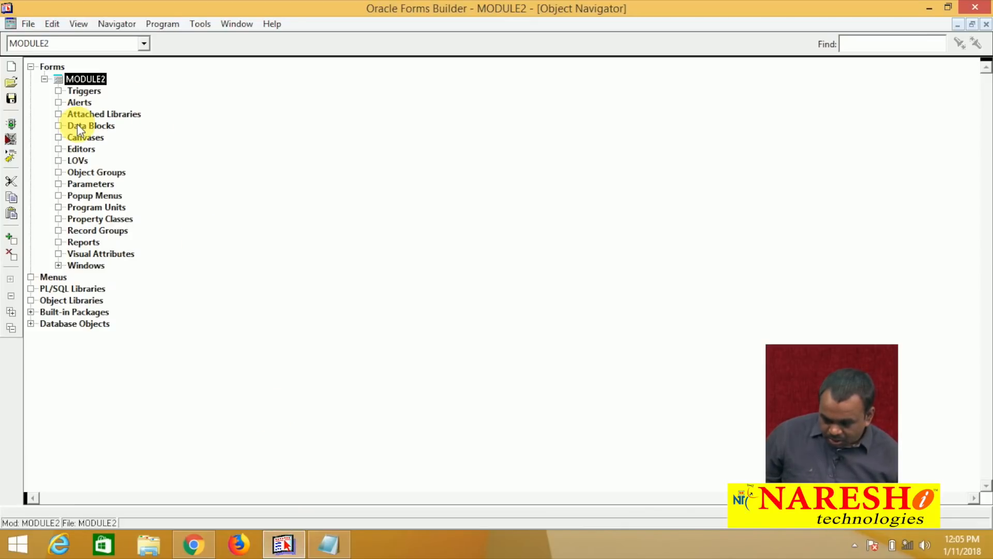
Launch the Data Block Wizard and base the new block on a table or view
{"action": "left_click", "coordinate": [78, 126]}
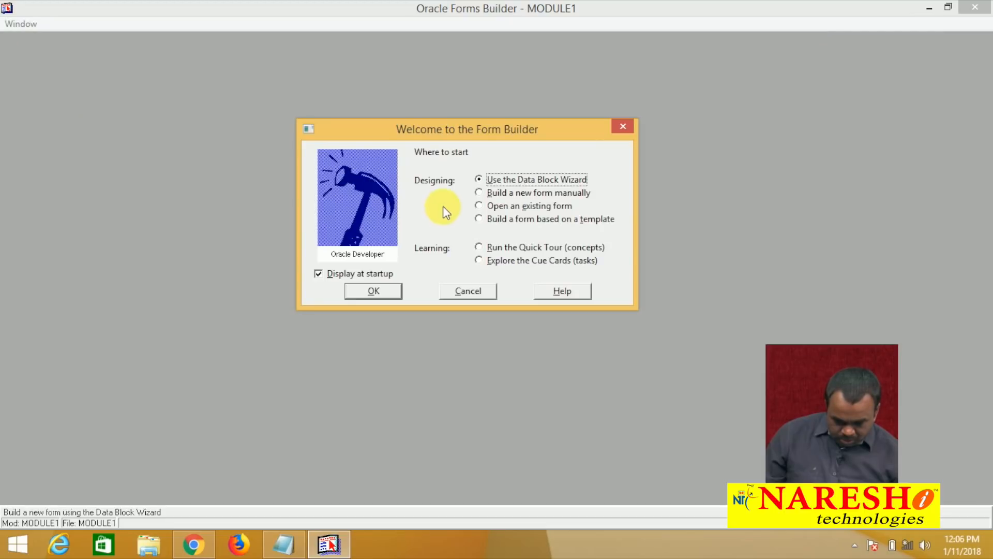
{"action": "left_click", "coordinate": [381, 291]}
{"action": "left_click", "coordinate": [588, 391]}
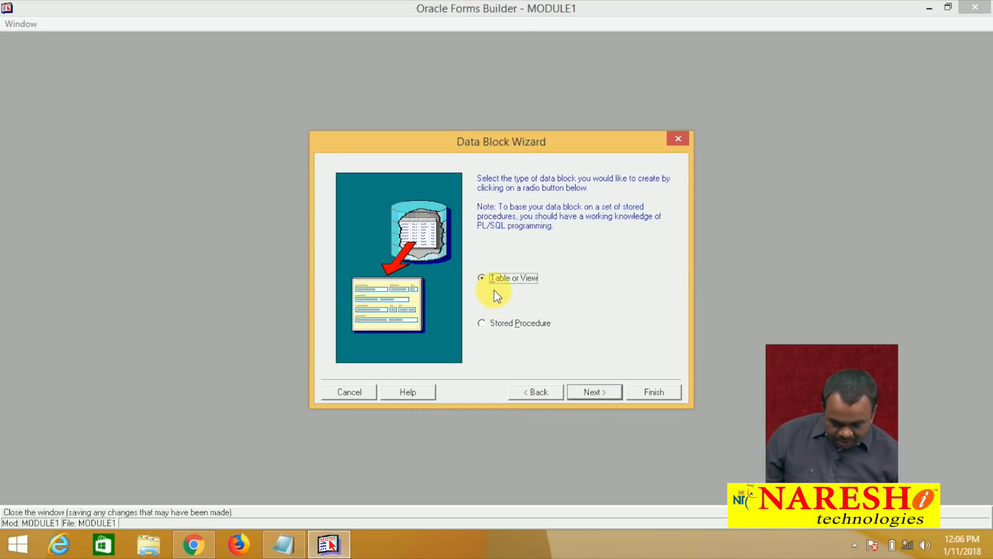
{"action": "left_click", "coordinate": [590, 392]}
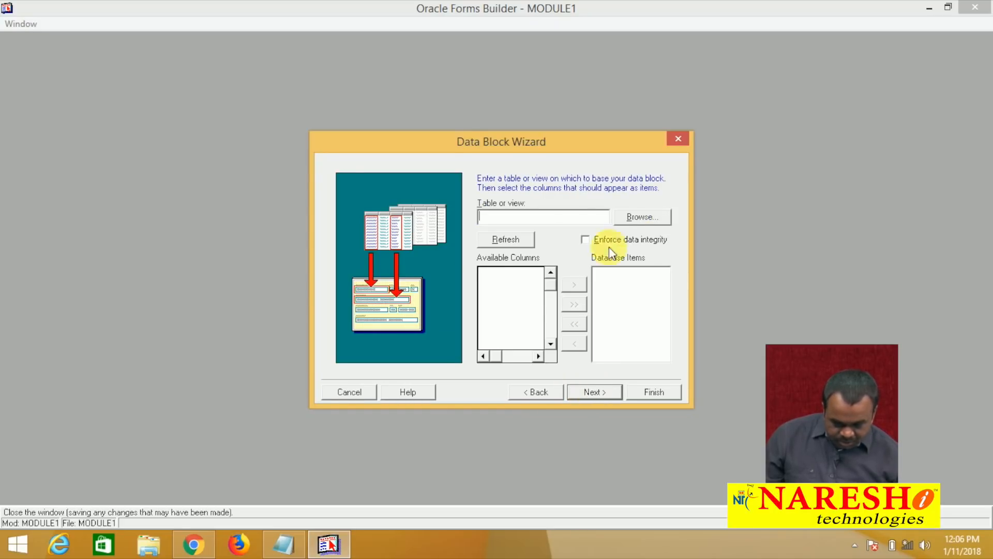
Log in to the database, correct the misspelt service name, and select the EMP table
{"action": "left_click", "coordinate": [631, 216]}
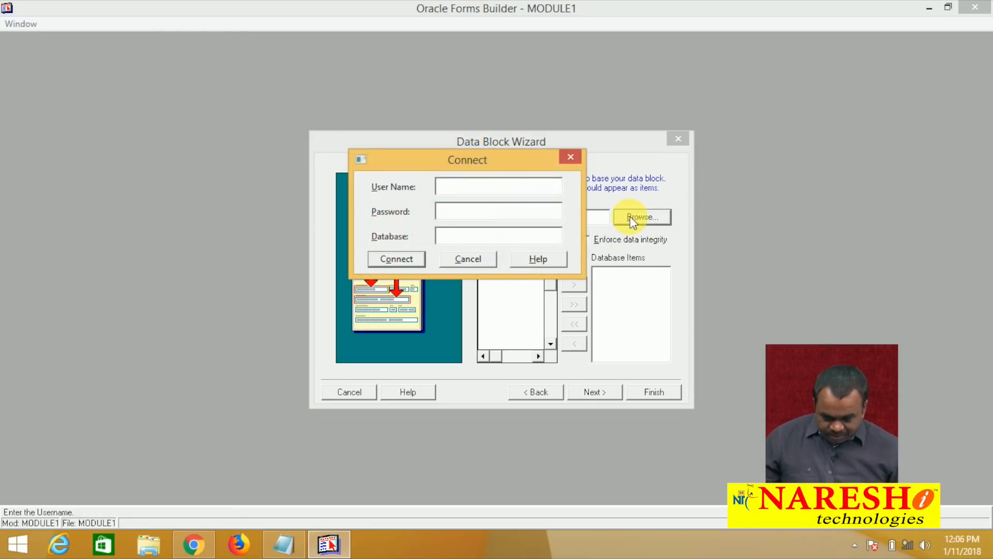
{"action": "type", "text": "SCOTT/TIGER@SERVEER"}
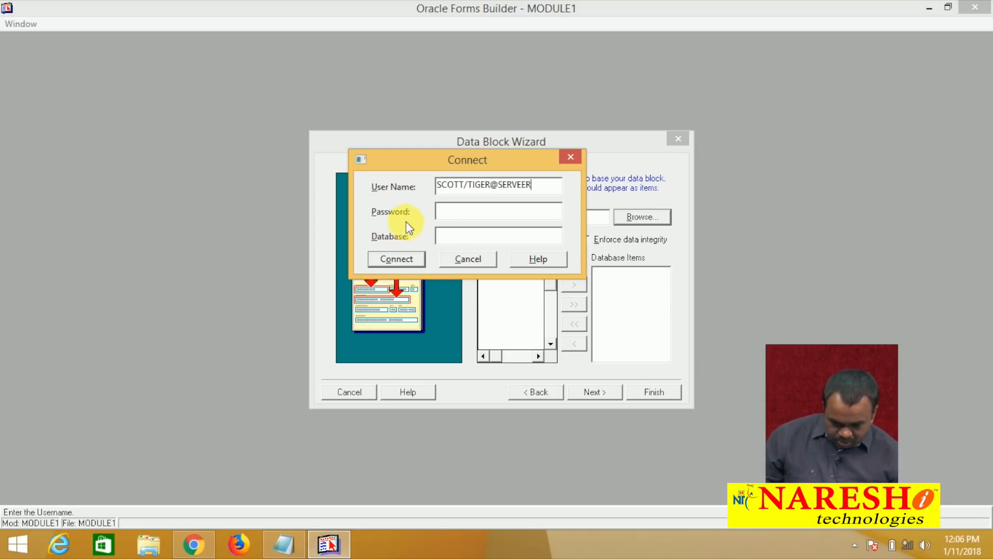
{"action": "left_click", "coordinate": [392, 258]}
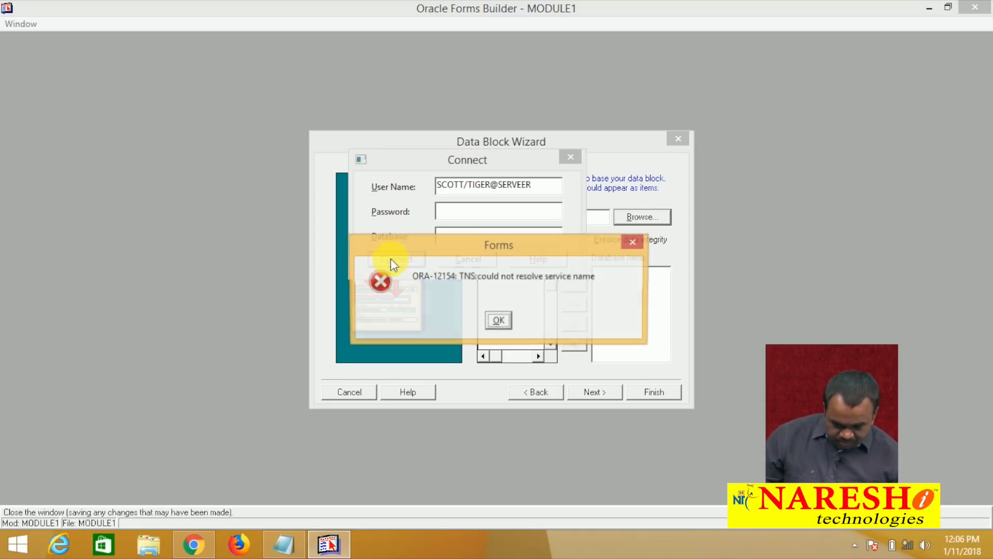
{"action": "left_click", "coordinate": [497, 321]}
{"action": "left_click", "coordinate": [548, 191]}
{"action": "key", "text": "BackSpace"}
{"action": "key", "text": "BackSpace"}
{"action": "type", "text": "R"}
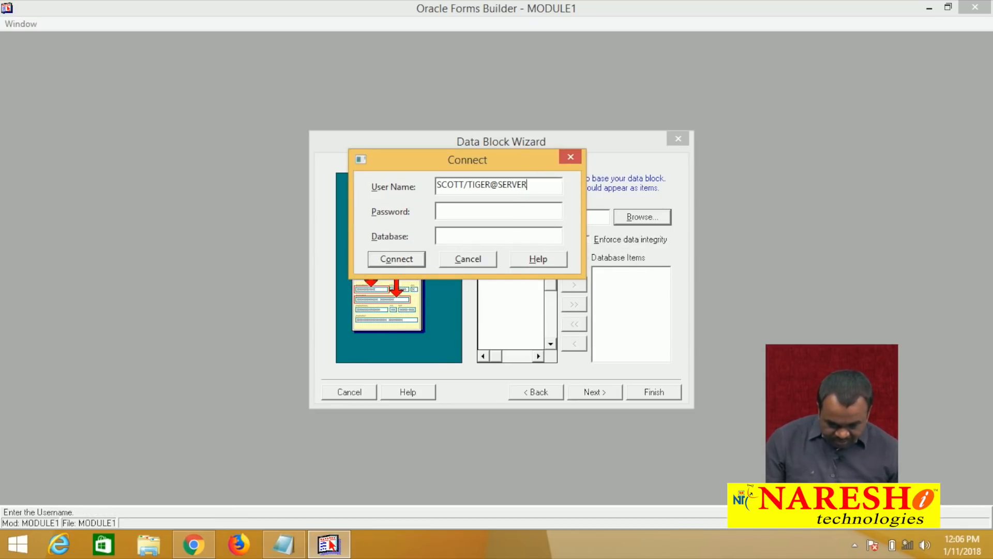
{"action": "left_click", "coordinate": [396, 258]}
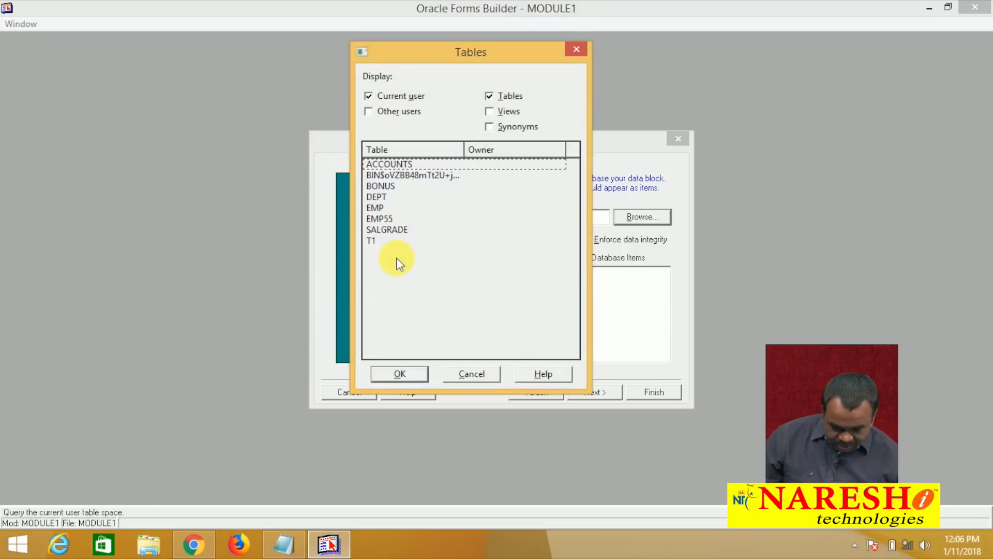
{"action": "left_click", "coordinate": [380, 208]}
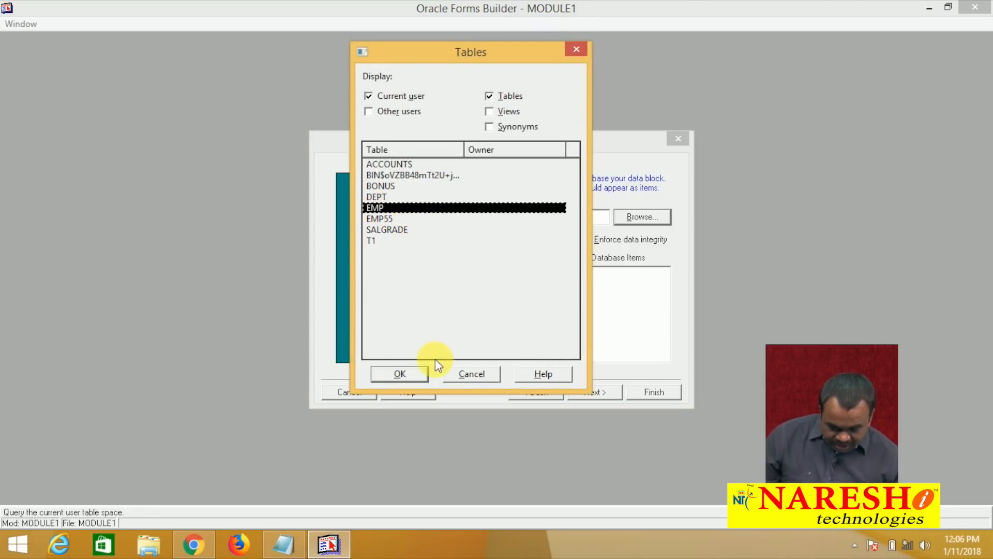
{"action": "left_click", "coordinate": [417, 368]}
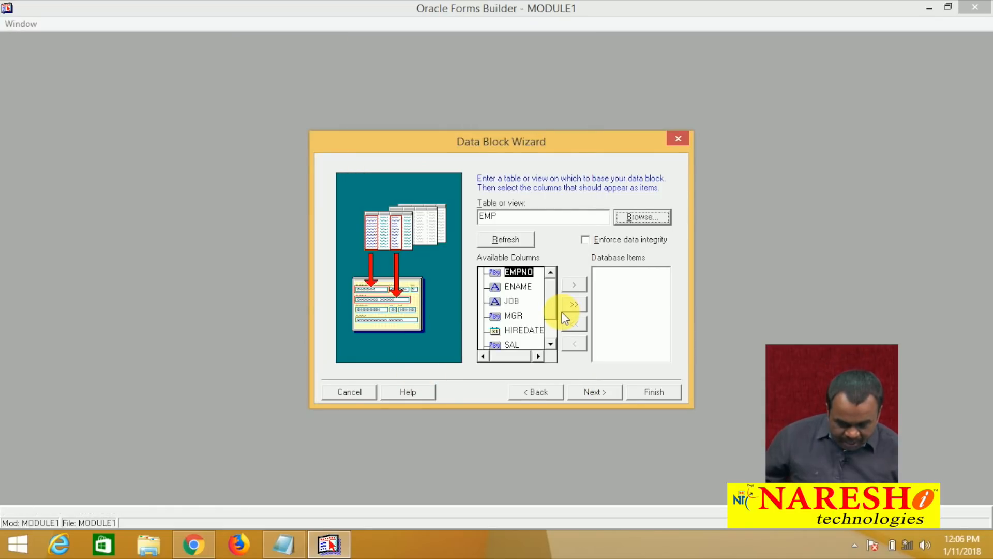
Add EMPNO, ENAME, JOB, SAL, COMM and DEPTNO as database items
{"action": "left_click", "coordinate": [572, 284]}
{"action": "left_click", "coordinate": [572, 284]}
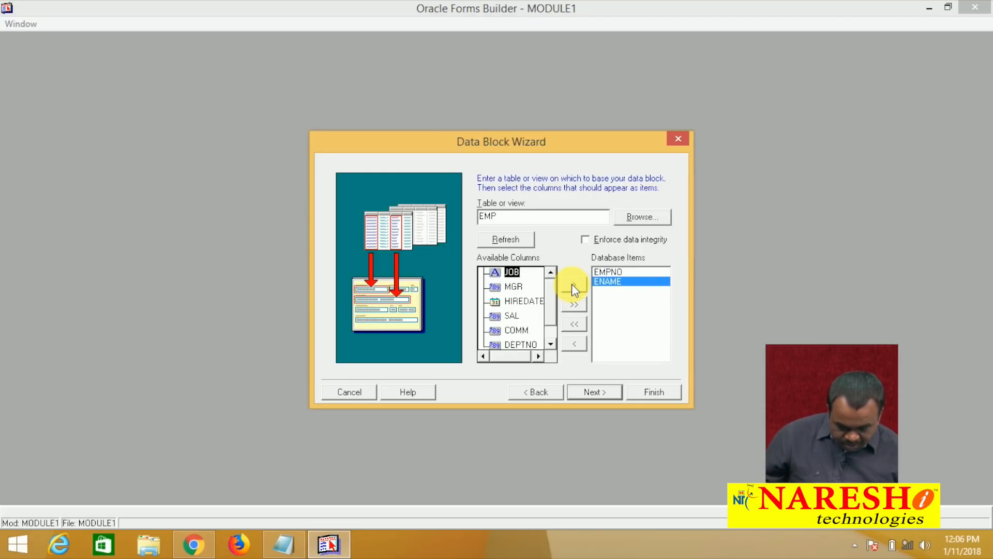
{"action": "left_click", "coordinate": [572, 284]}
{"action": "left_click", "coordinate": [512, 301]}
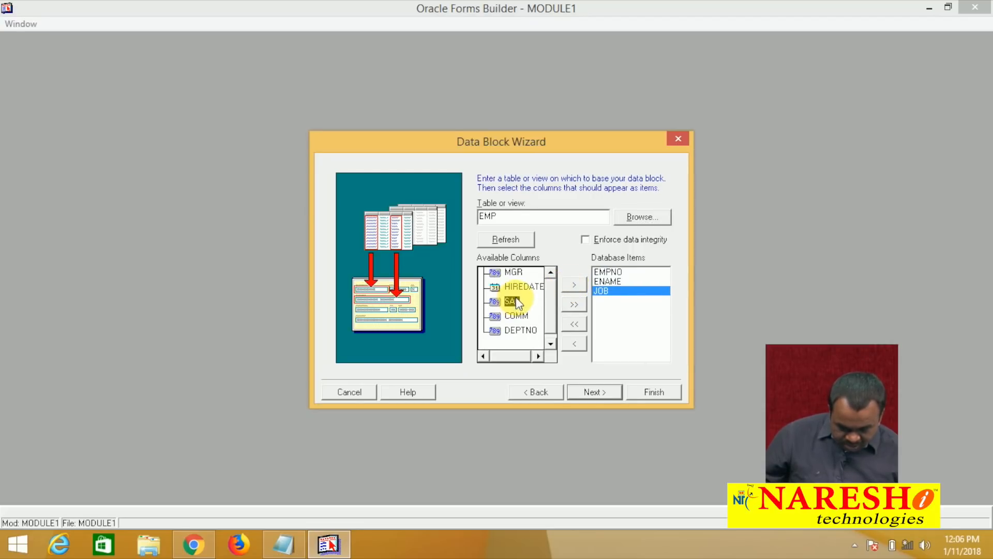
{"action": "left_click", "coordinate": [574, 284]}
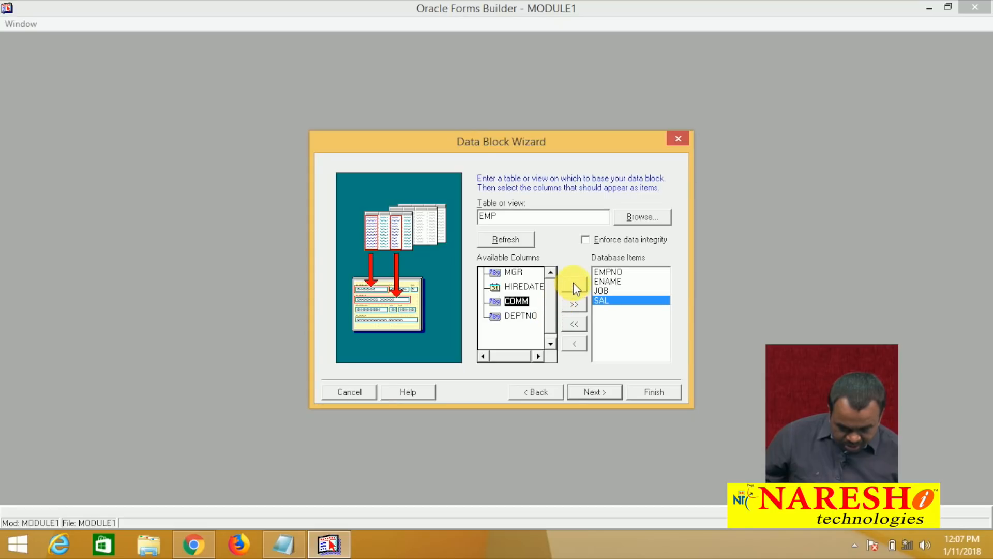
{"action": "left_click", "coordinate": [573, 283]}
{"action": "left_click", "coordinate": [573, 283]}
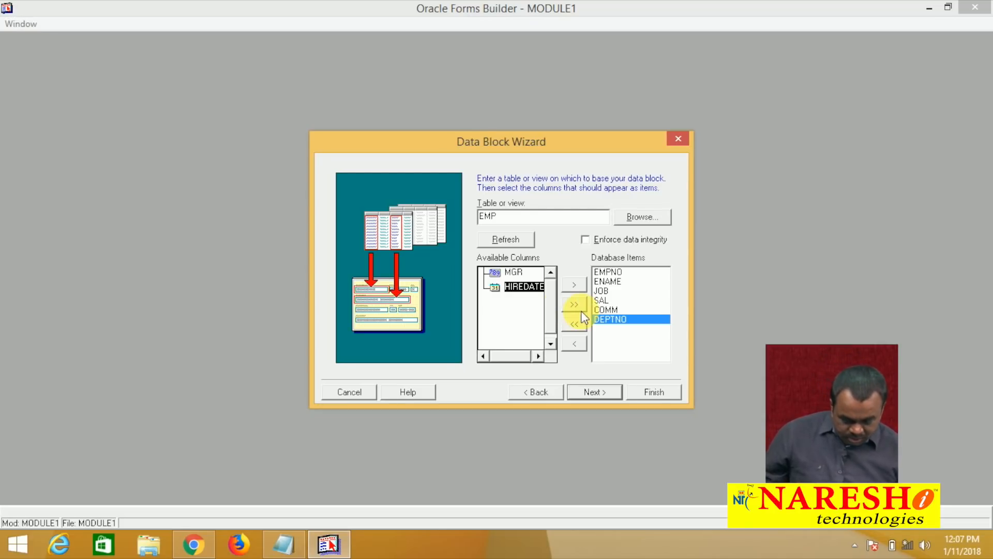
{"action": "left_click", "coordinate": [588, 393]}
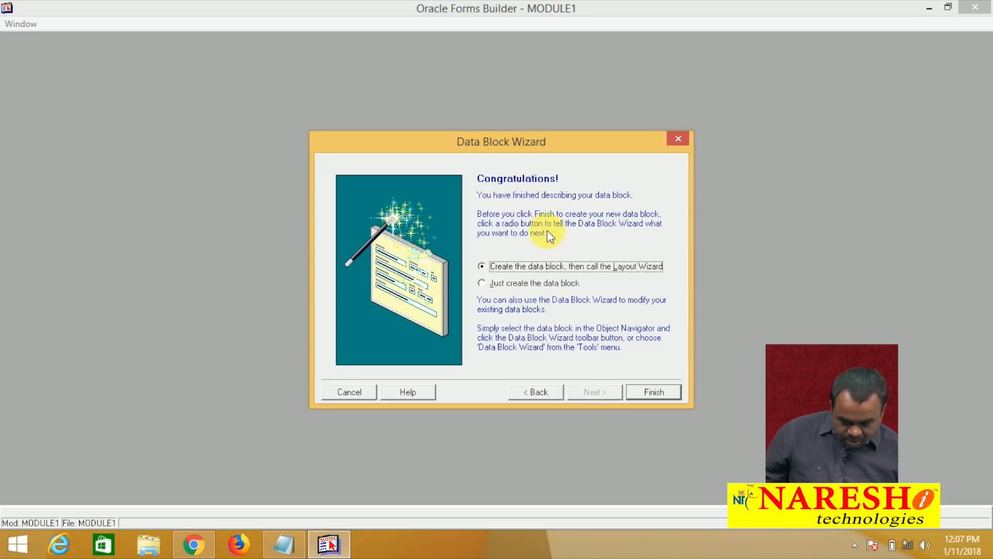
Create the block, then run the Layout Wizard showing all EMP items in Form style
{"action": "left_click", "coordinate": [642, 392]}
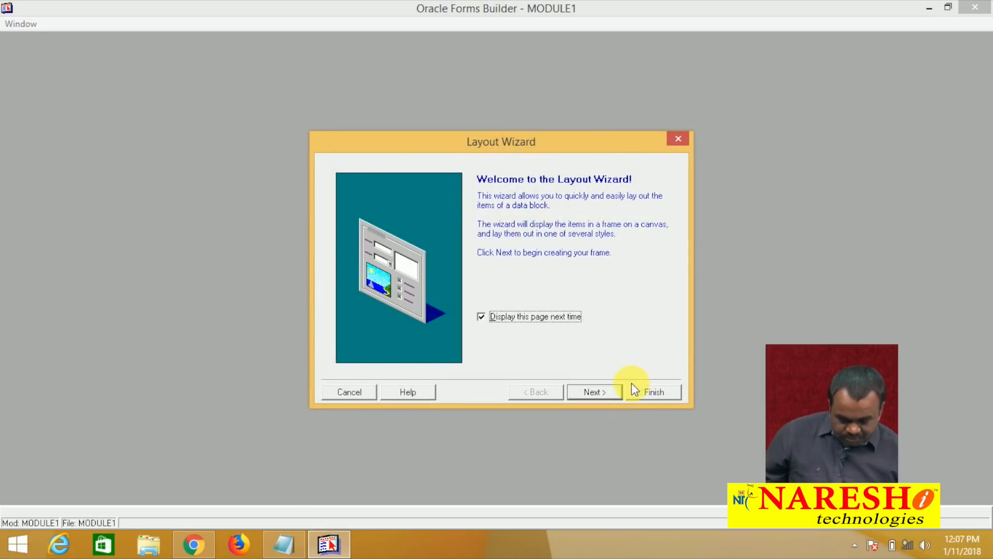
{"action": "left_click", "coordinate": [610, 393]}
{"action": "left_click", "coordinate": [609, 392]}
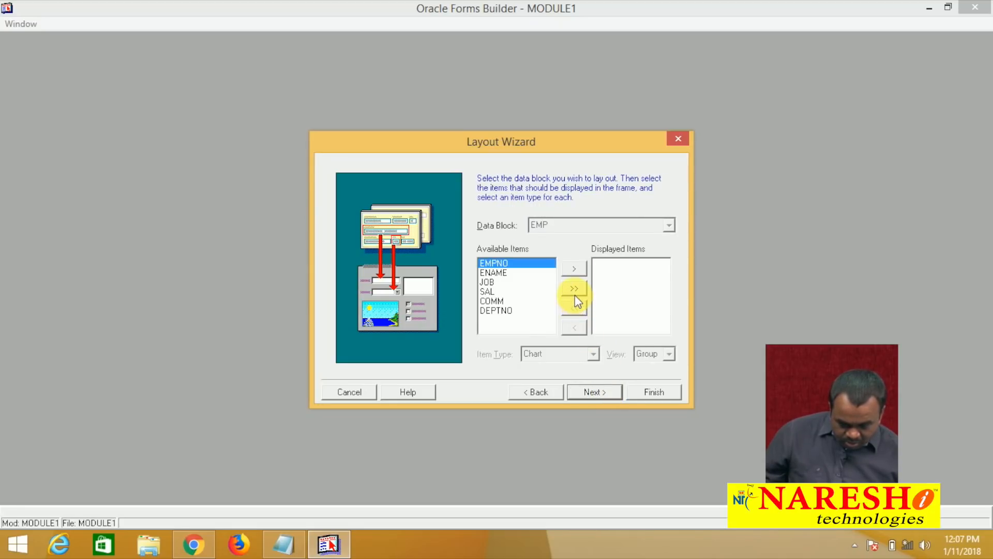
{"action": "left_click", "coordinate": [574, 288]}
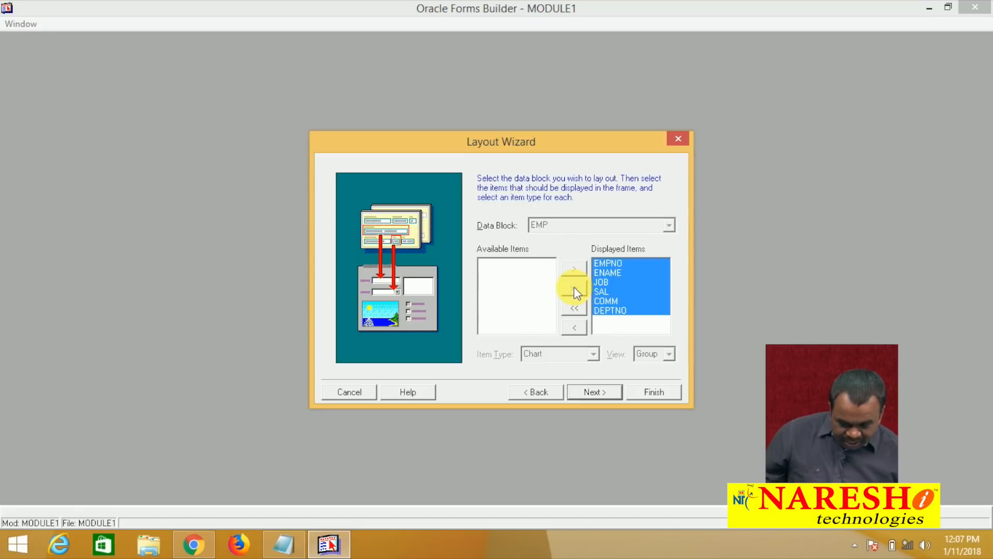
{"action": "left_click", "coordinate": [618, 394]}
{"action": "left_click", "coordinate": [616, 393]}
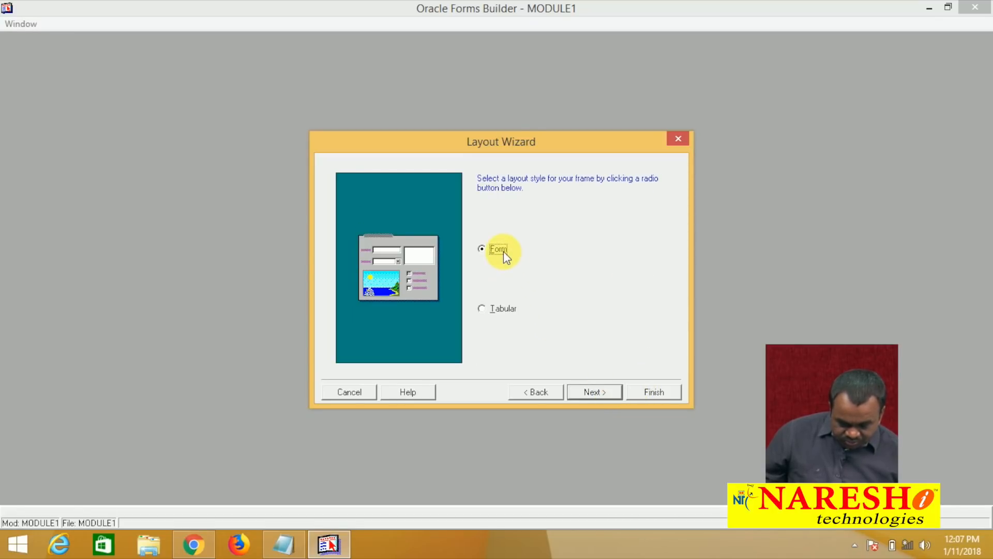
{"action": "left_click", "coordinate": [586, 393]}
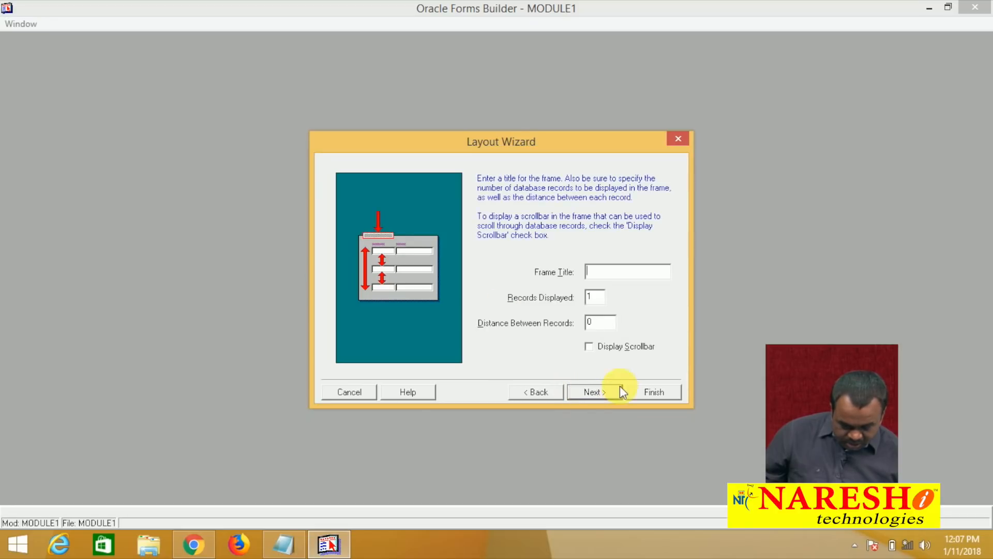
{"action": "left_click", "coordinate": [601, 392]}
{"action": "left_click", "coordinate": [654, 394]}
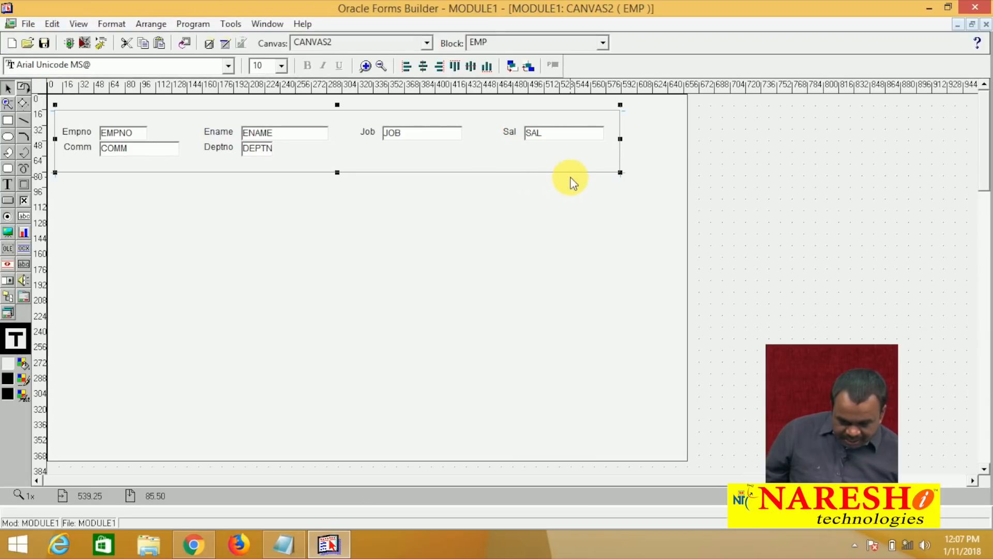
Resize the EMP frame narrow and tall so the six fields stack in one column
{"action": "left_click", "coordinate": [616, 168]}
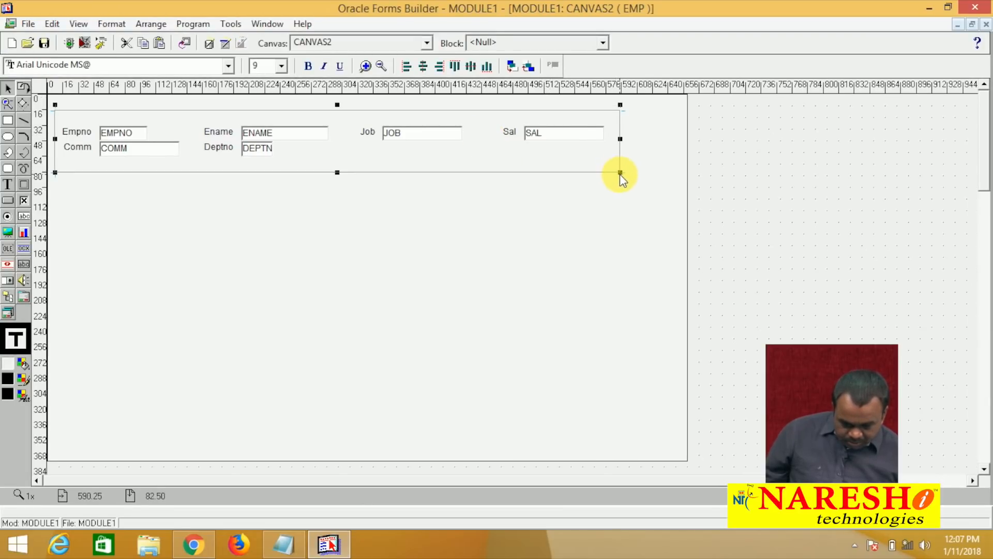
{"action": "left_click_drag", "start_coordinate": [620, 173], "coordinate": [298, 231]}
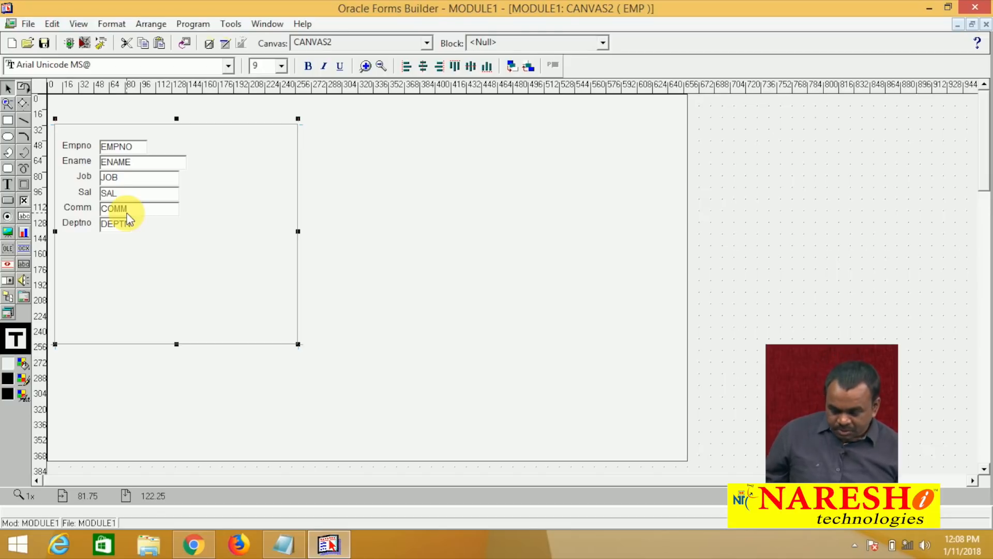
{"action": "left_click", "coordinate": [116, 225]}
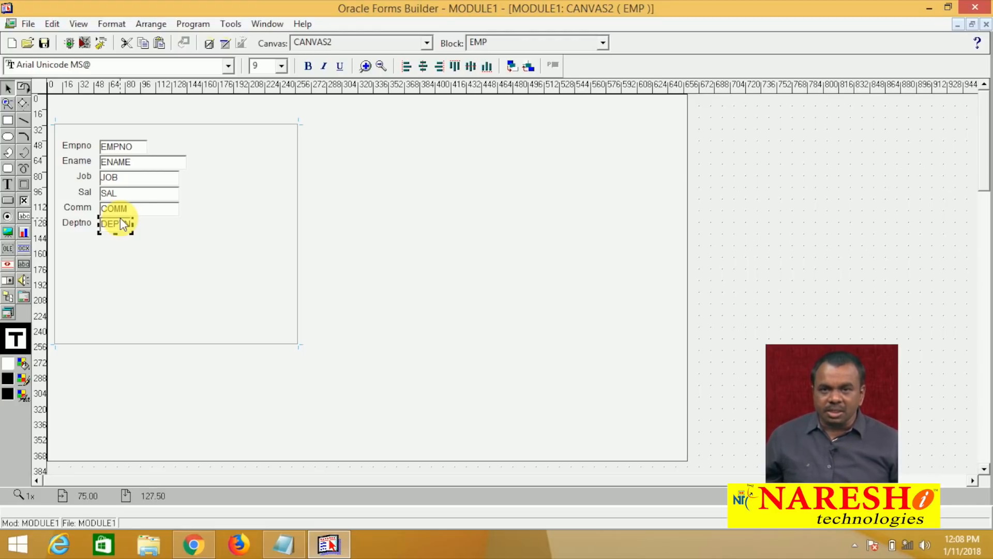
In DEPTNO's Property Palette, change Item Type to List Item
{"action": "right_click", "coordinate": [119, 224]}
{"action": "left_click", "coordinate": [171, 288]}
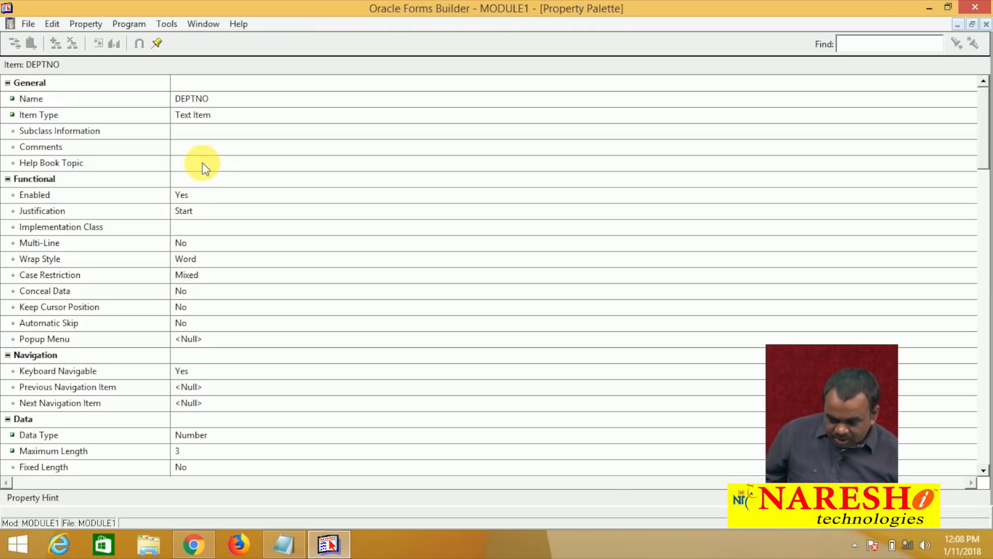
{"action": "left_click", "coordinate": [200, 114]}
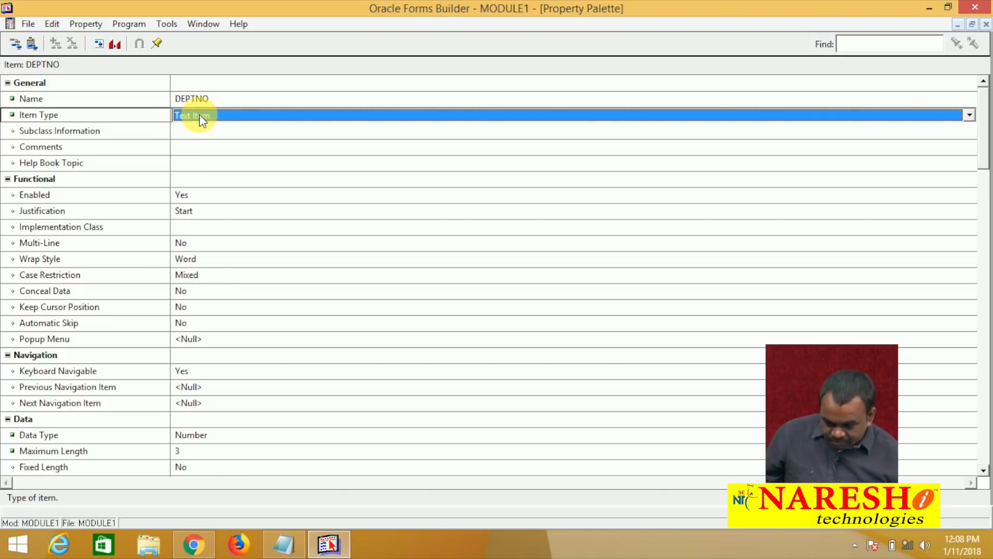
{"action": "left_click", "coordinate": [199, 114]}
{"action": "key", "text": "l"}
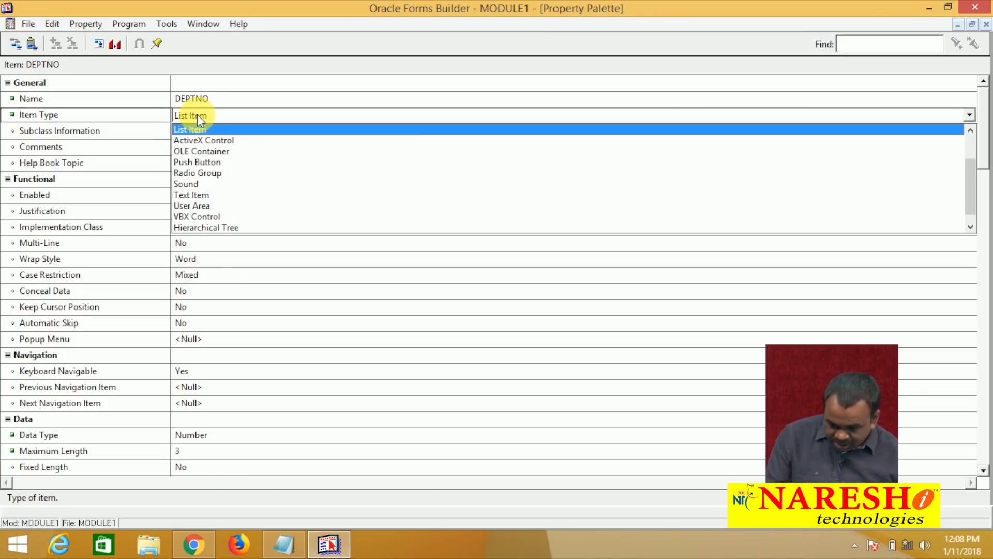
{"action": "left_click", "coordinate": [199, 130]}
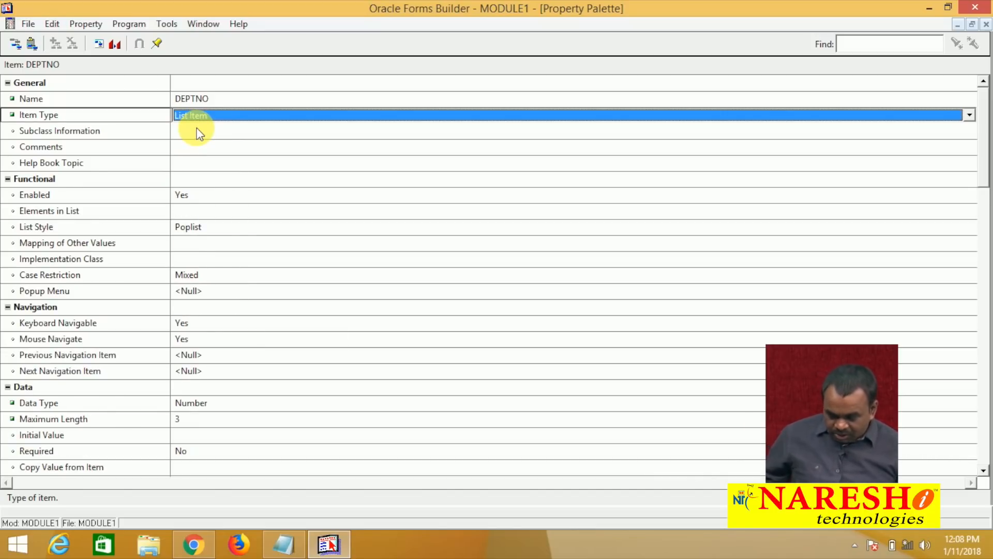
Set DEPTNO's List Style to Combo Box and close the palette
{"action": "left_click", "coordinate": [208, 227]}
{"action": "left_click", "coordinate": [208, 227]}
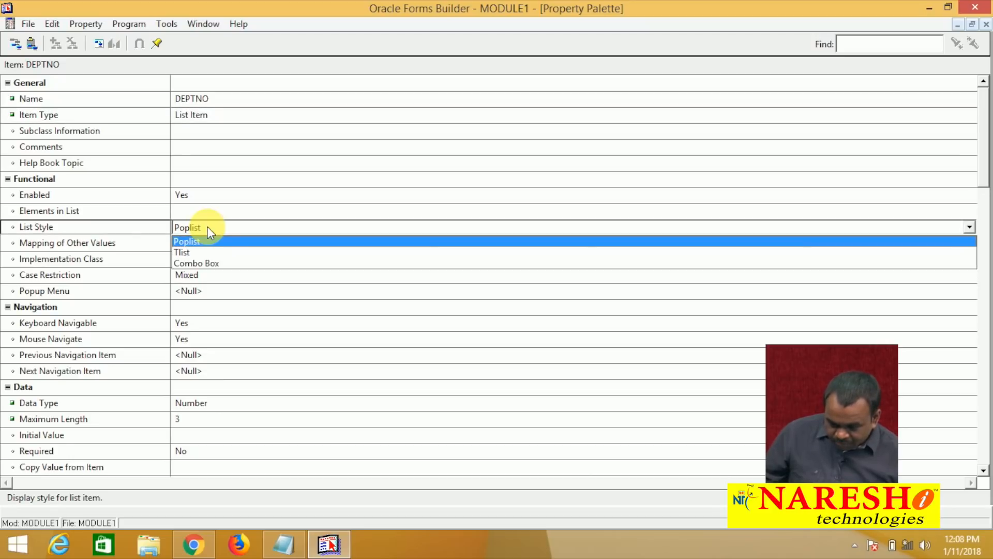
{"action": "left_click", "coordinate": [207, 227]}
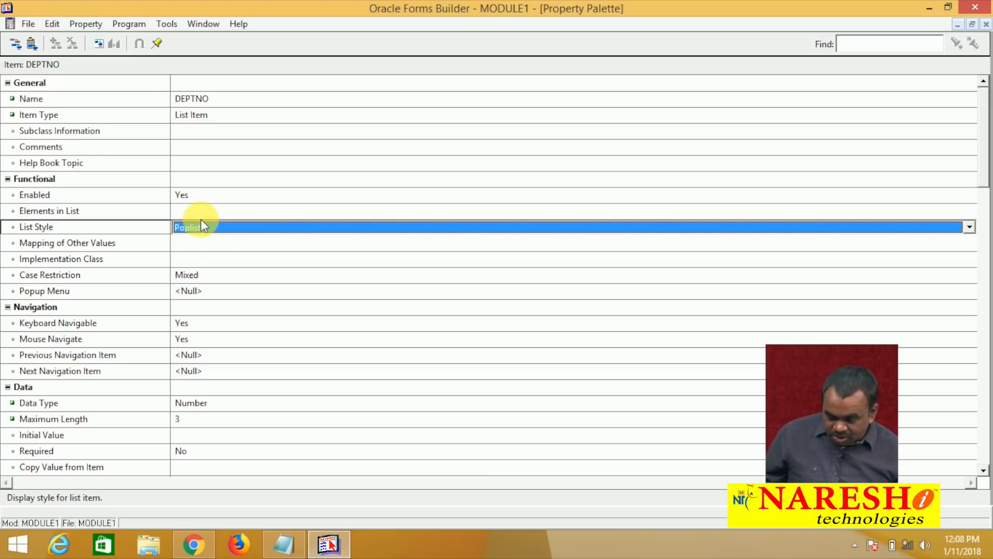
{"action": "left_click", "coordinate": [200, 228]}
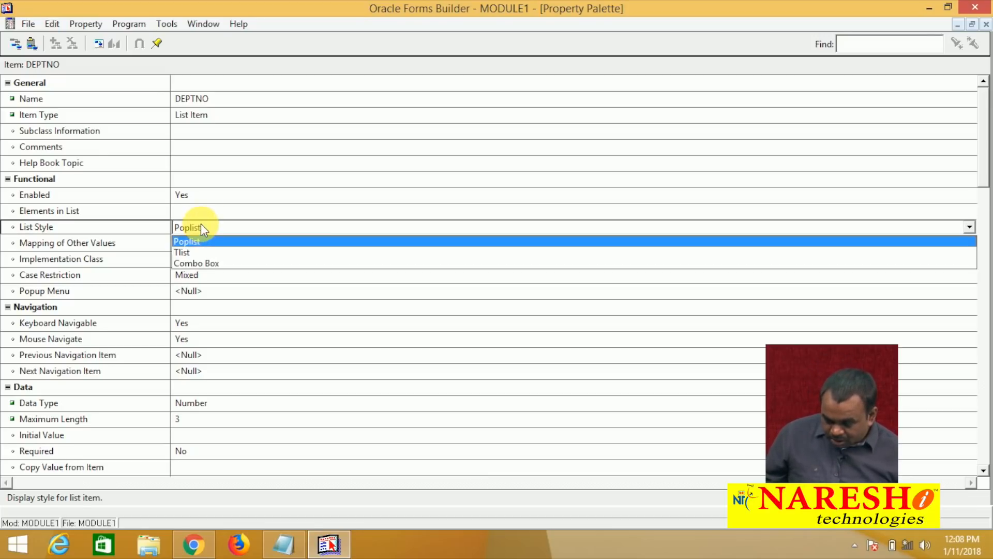
{"action": "left_click", "coordinate": [201, 259]}
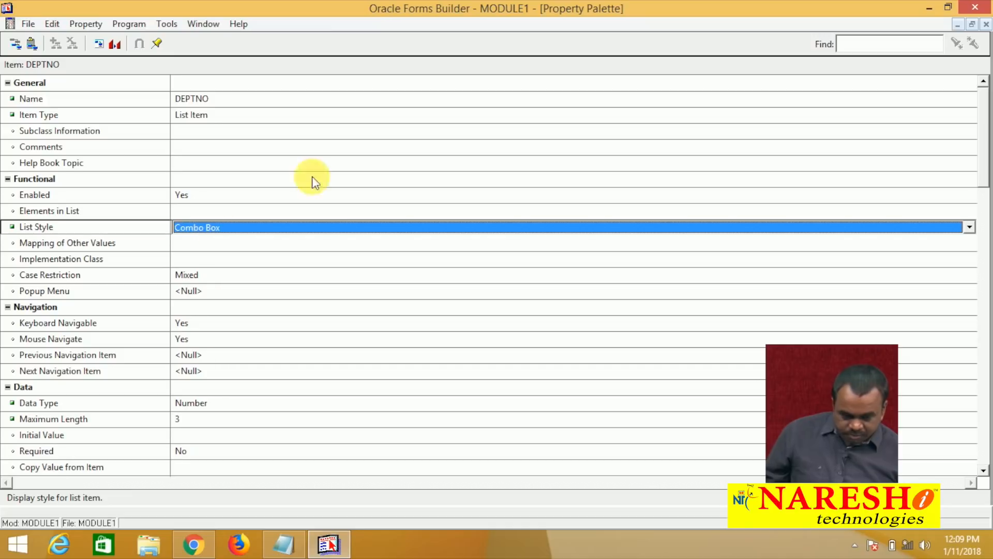
{"action": "left_click", "coordinate": [985, 27]}
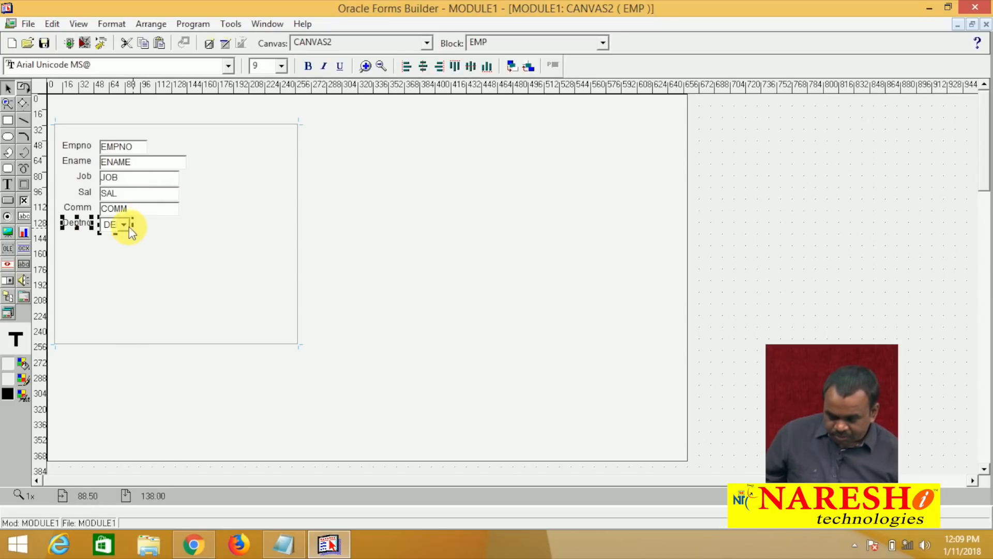
Reopen the Property Palette for the DEPTNO list item
{"action": "right_click", "coordinate": [120, 224]}
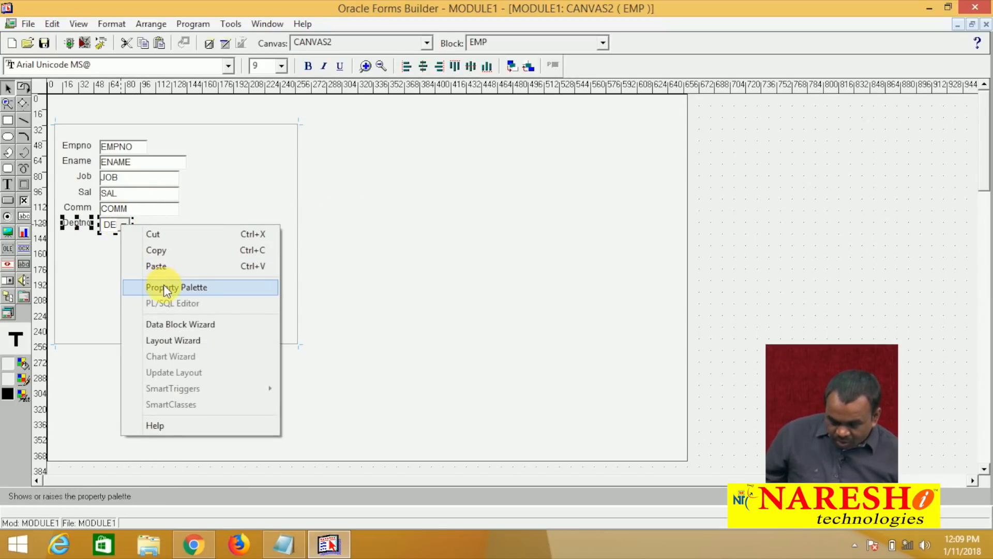
{"action": "left_click", "coordinate": [163, 285]}
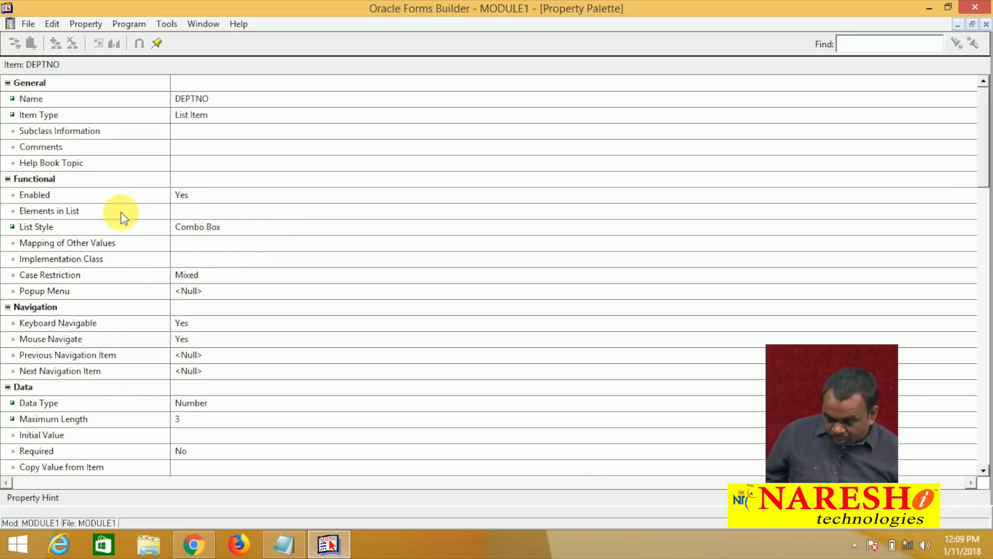
Select the Elements in List property, then bring up and maximize an empty Notepad
{"action": "left_click", "coordinate": [106, 212]}
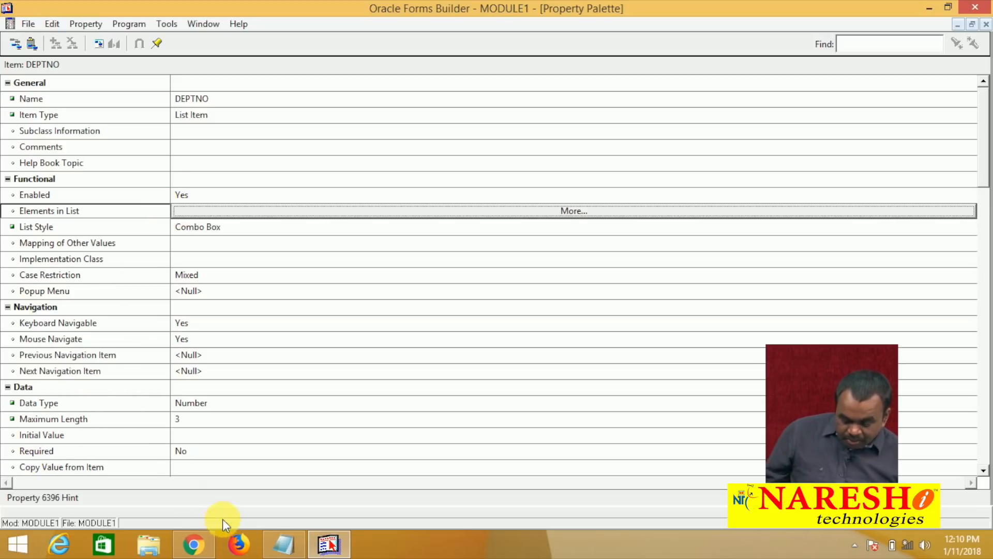
{"action": "left_click", "coordinate": [278, 543]}
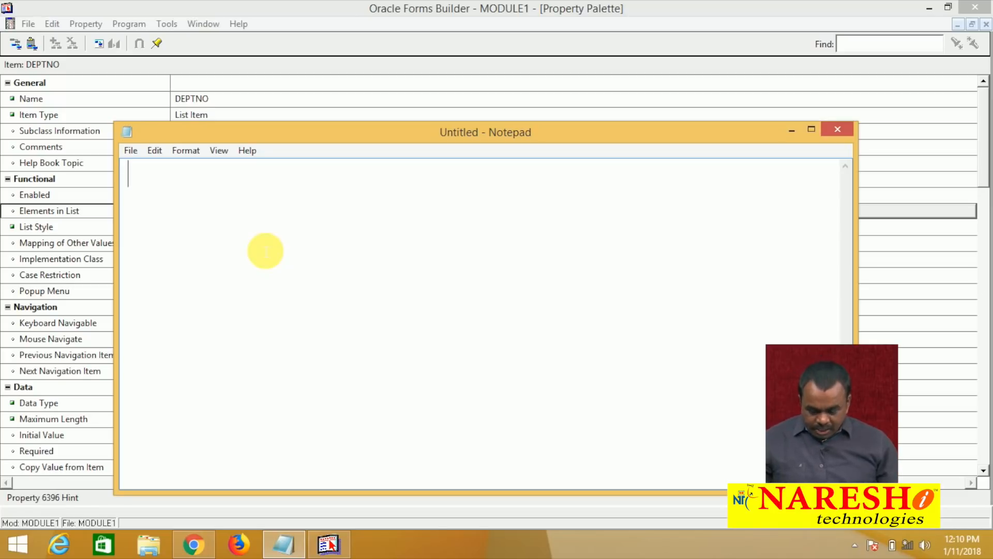
{"action": "key", "text": "alt+space"}
{"action": "type", "text": "x"}
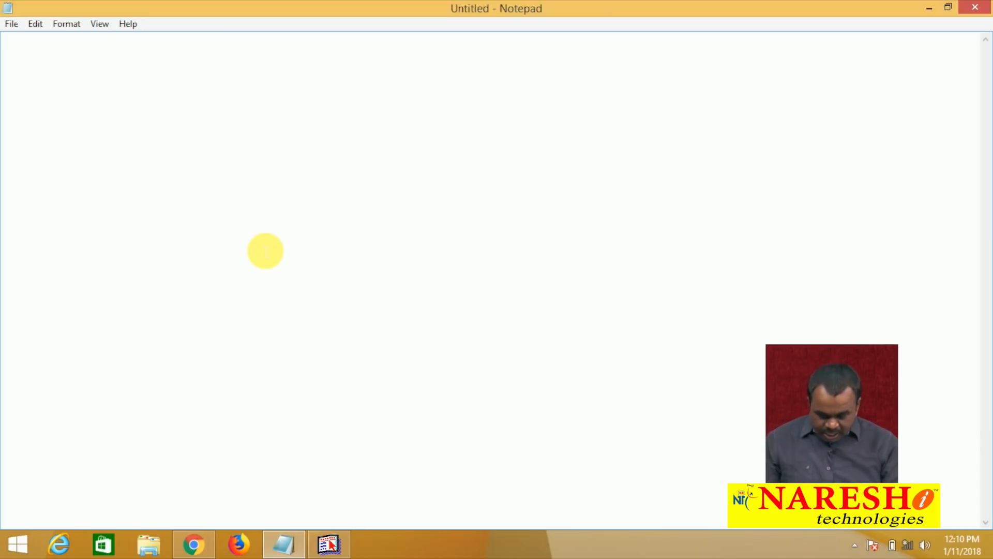